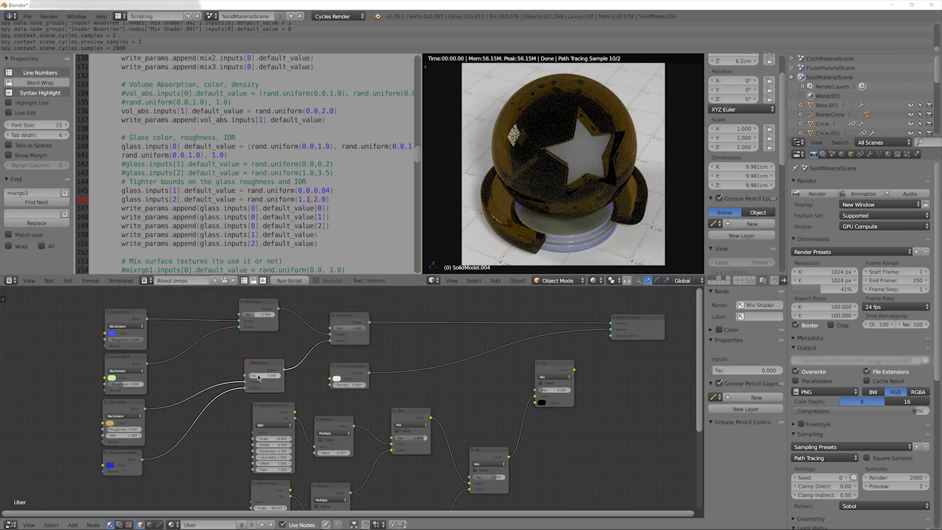
# Raise the Mix Shader Fac from 0.015 to 0.605, turning the star sphere dark blue.
pyautogui.moveTo(258, 376); pyautogui.dragTo(280, 376)
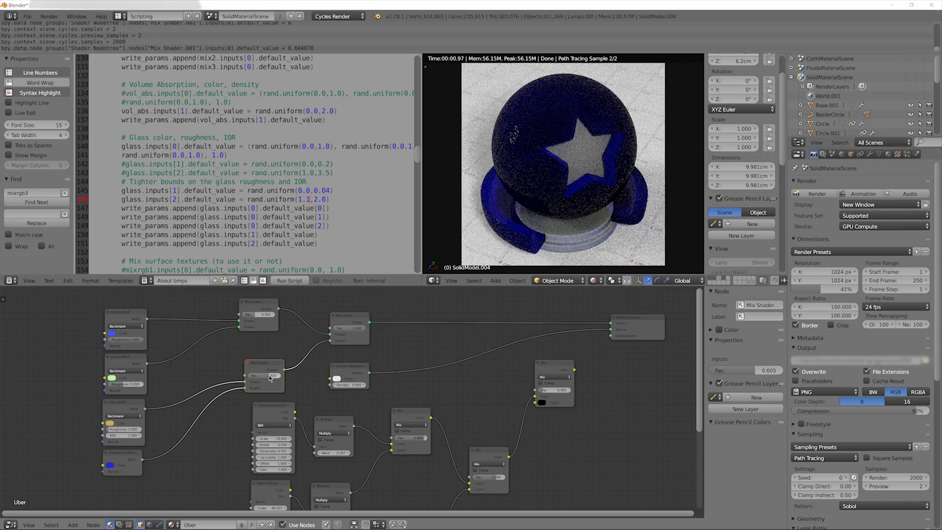
# Adjust two more Mix Shader factors and change the Glossy BSDF colour to a blue.
pyautogui.moveTo(346, 328); pyautogui.dragTo(360, 328)
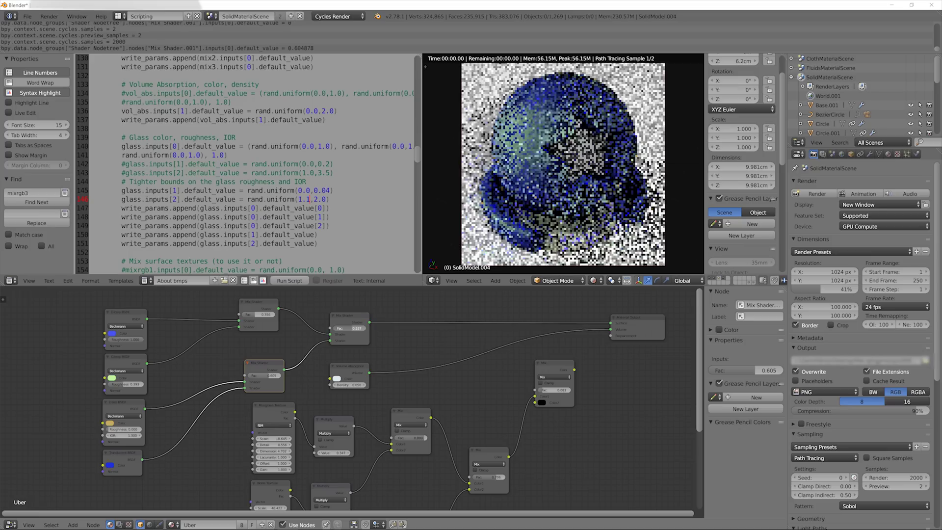
pyautogui.moveTo(258, 315); pyautogui.dragTo(268, 317)
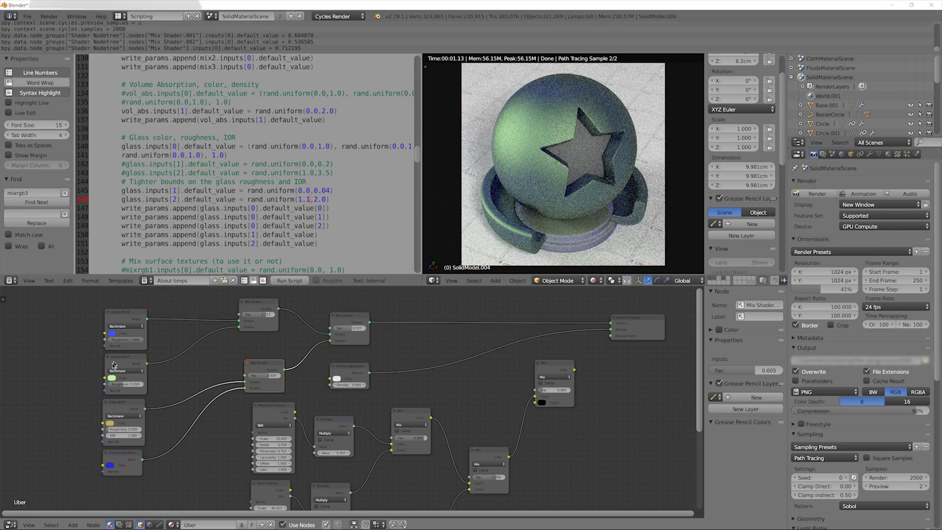
pyautogui.click(112, 377)
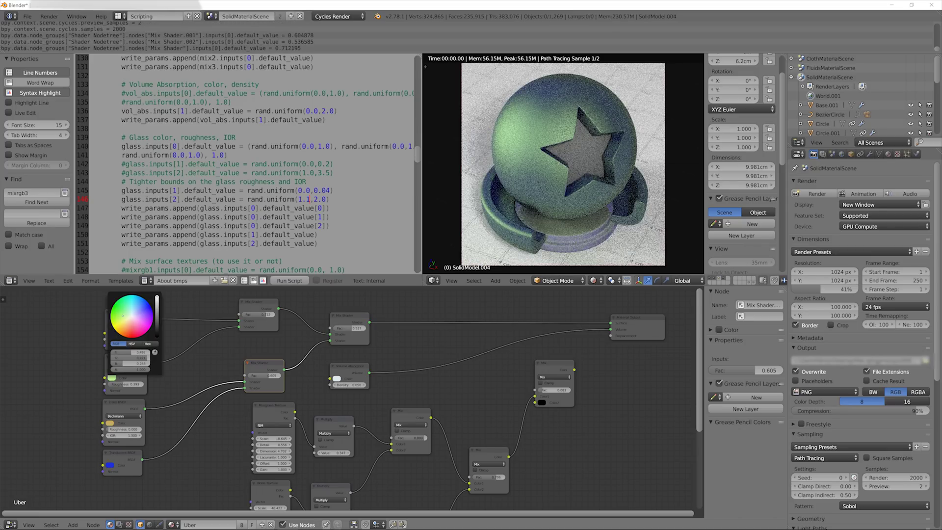
pyautogui.moveTo(122, 318)
pyautogui.mouseDown()
pyautogui.moveTo(131, 304)
pyautogui.moveTo(140, 315)
pyautogui.mouseUp()
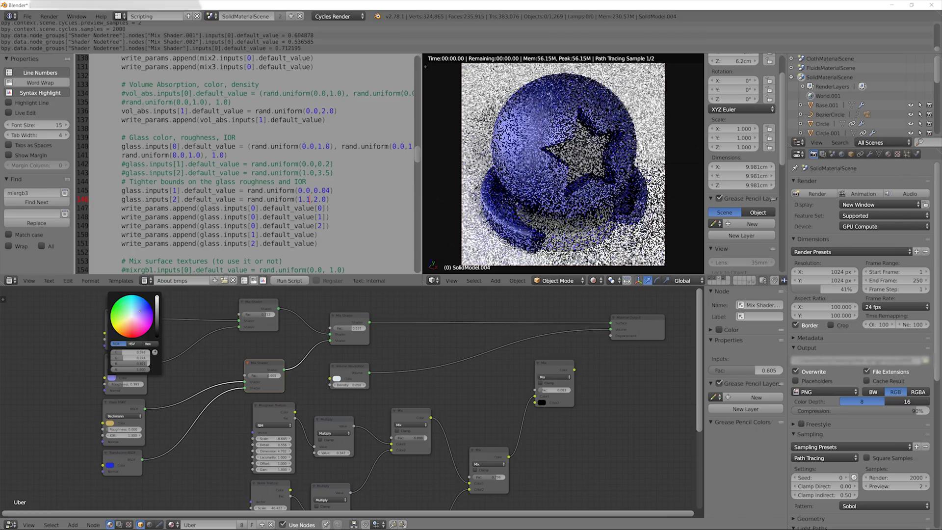